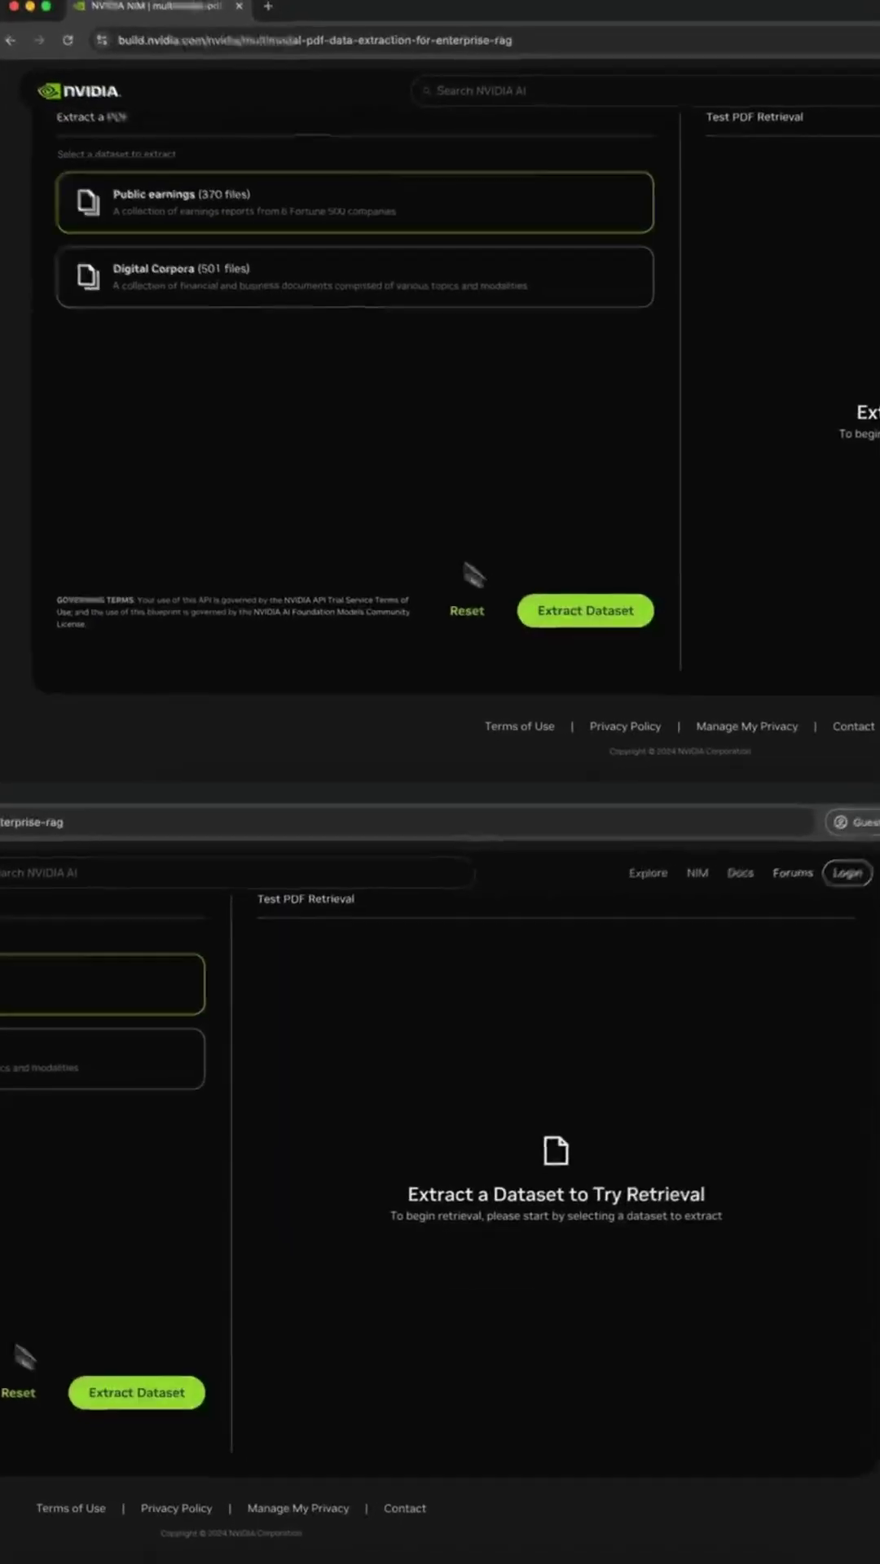
Step: Extract the Public earnings dataset and ask the Llama3 chat for Apple's fiscal 2019 net sales by category
{"action": "left_click", "coordinate": [563, 613]}
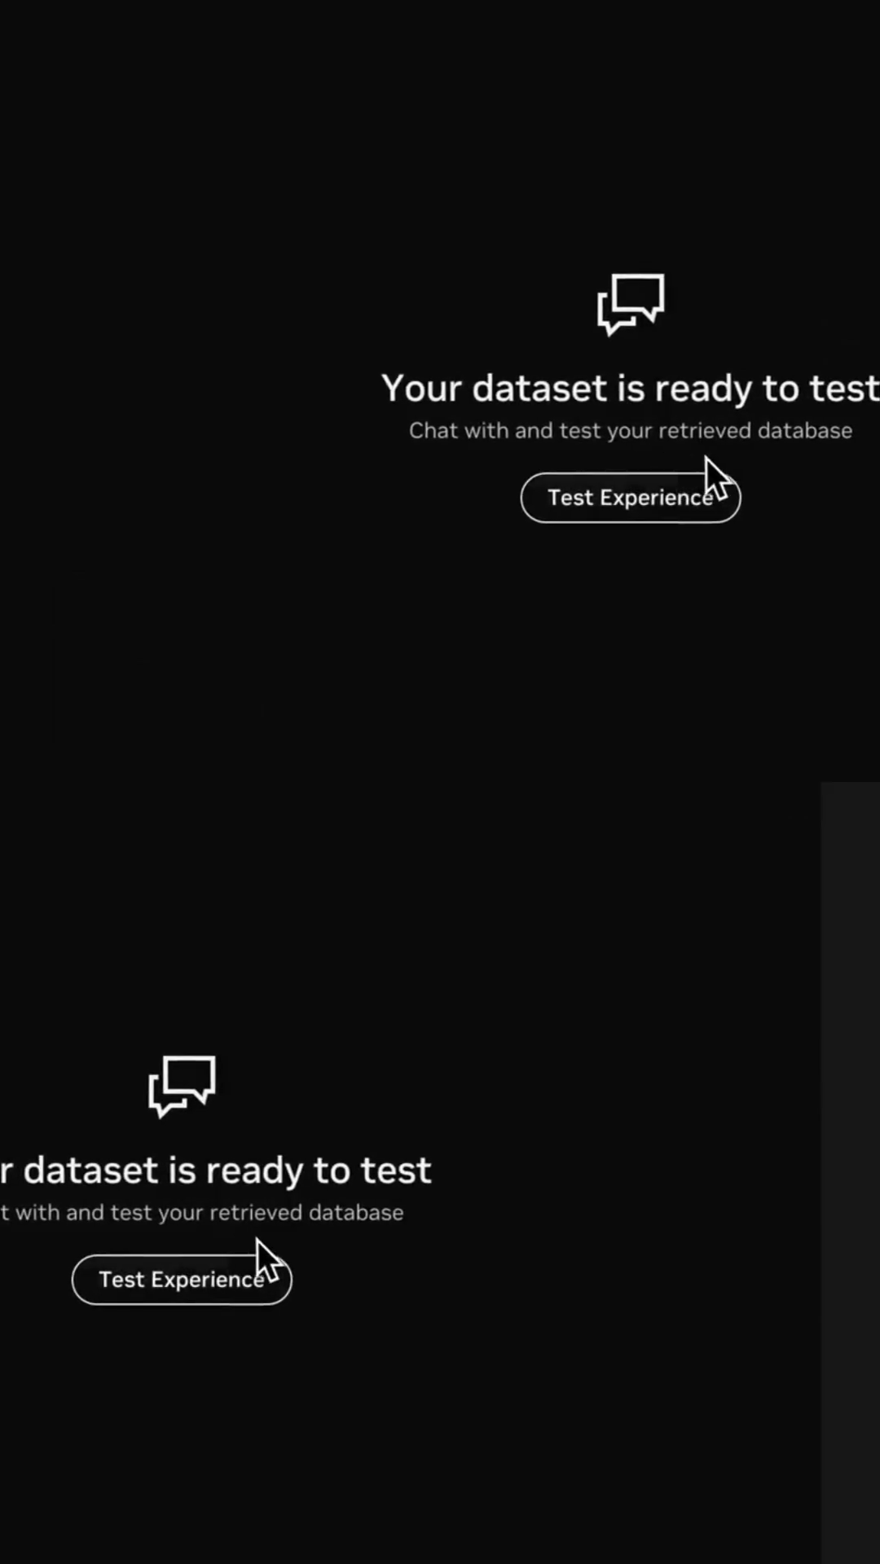
{"action": "left_click", "coordinate": [637, 501]}
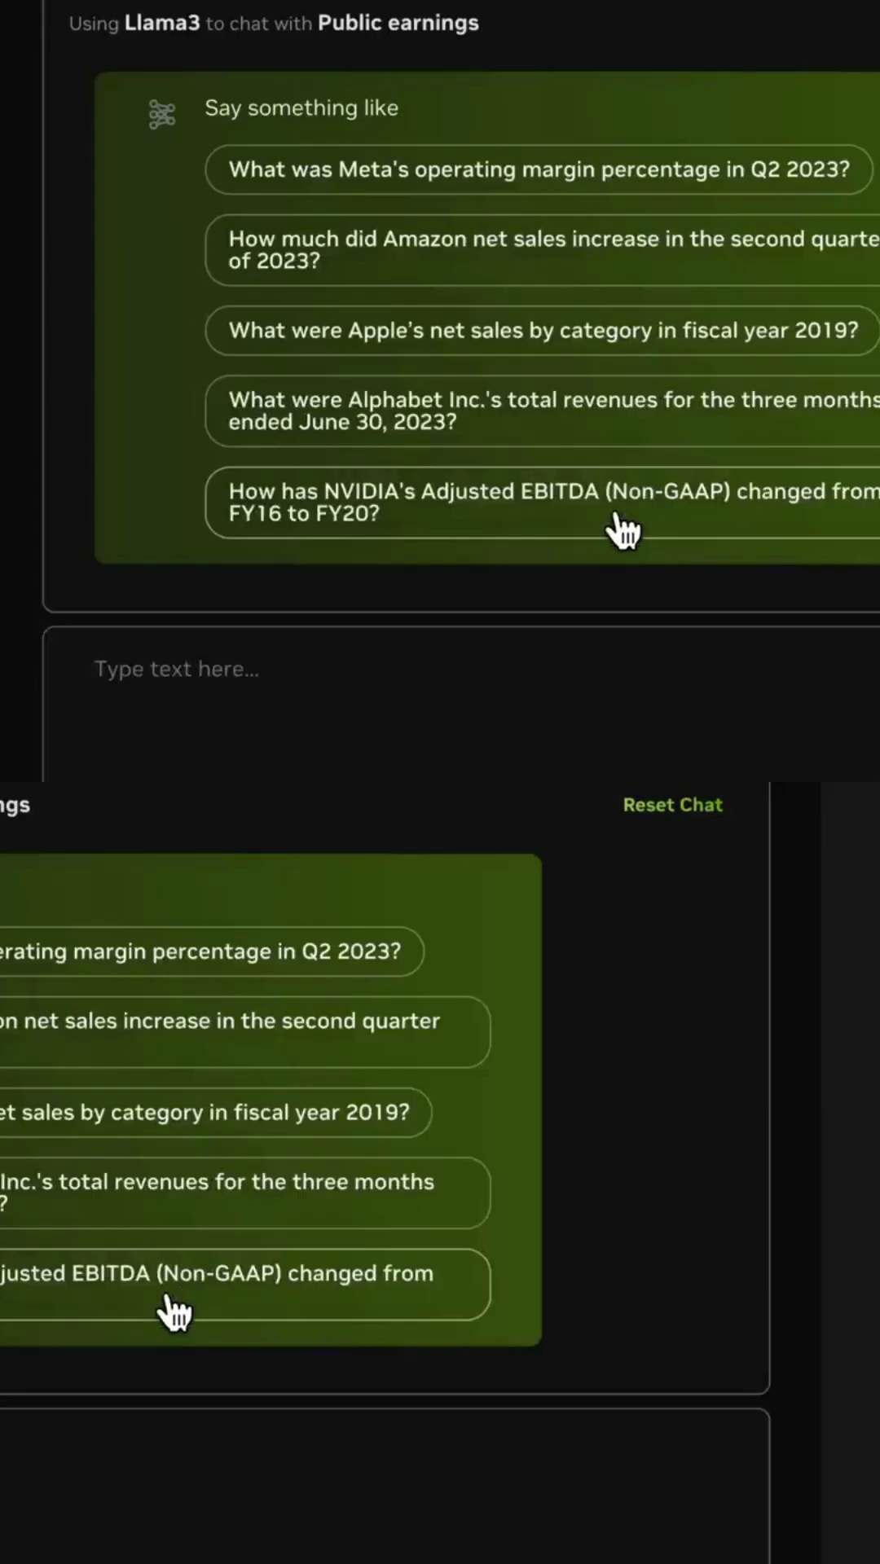
{"action": "left_click", "coordinate": [400, 358]}
{"action": "scroll", "coordinate": [468, 449], "scroll_direction": "up", "scroll_amount": 2}
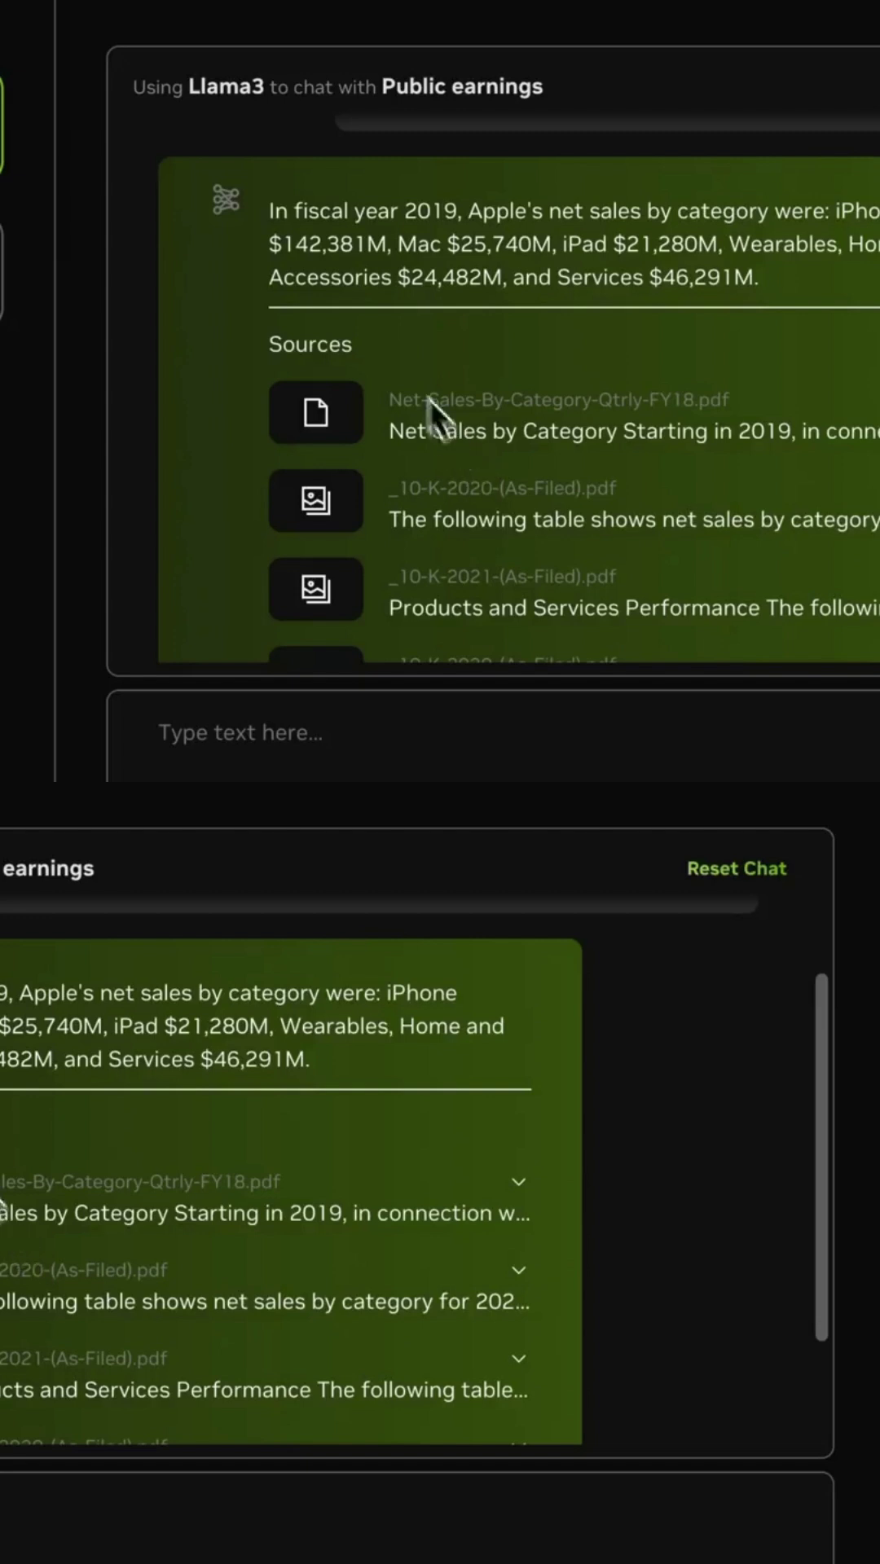